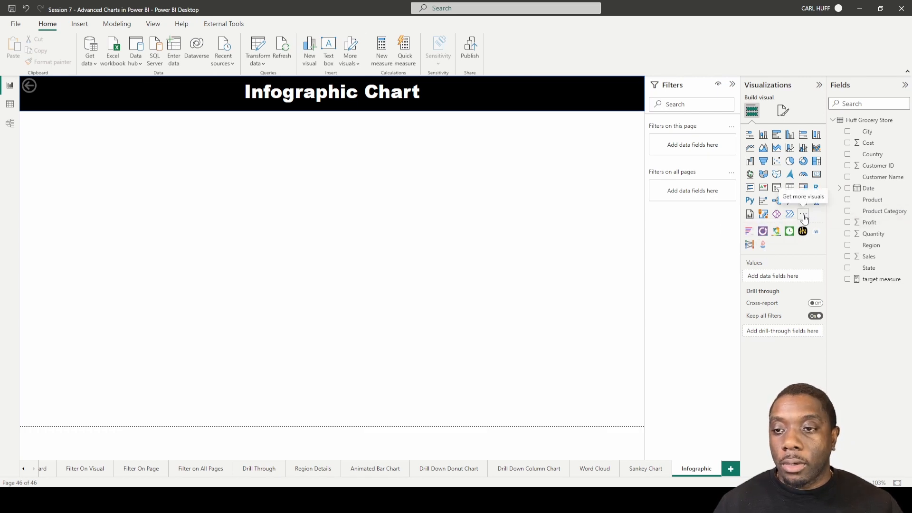
Step: Search the visuals gallery for "info", add Microsoft's Infographic Designer visual to the report, and accept the update of the existing copy
click(803, 218)
click(848, 221)
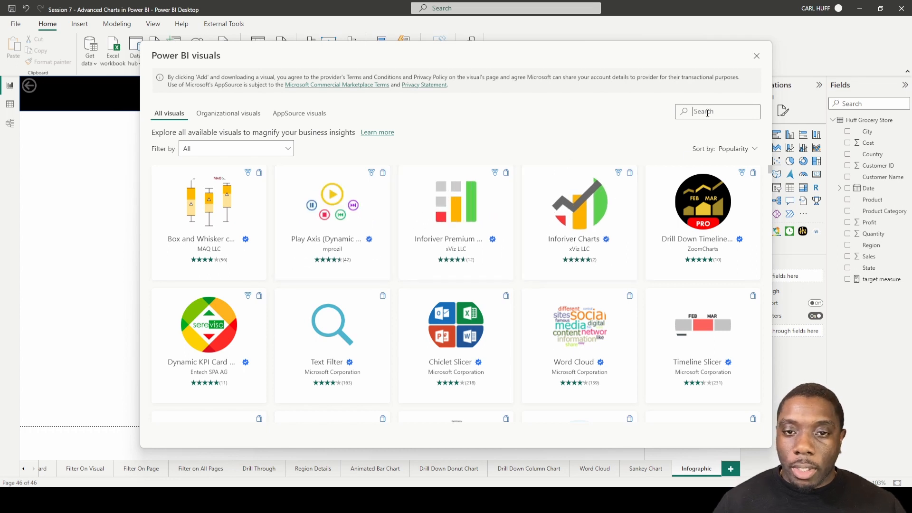
text(info)
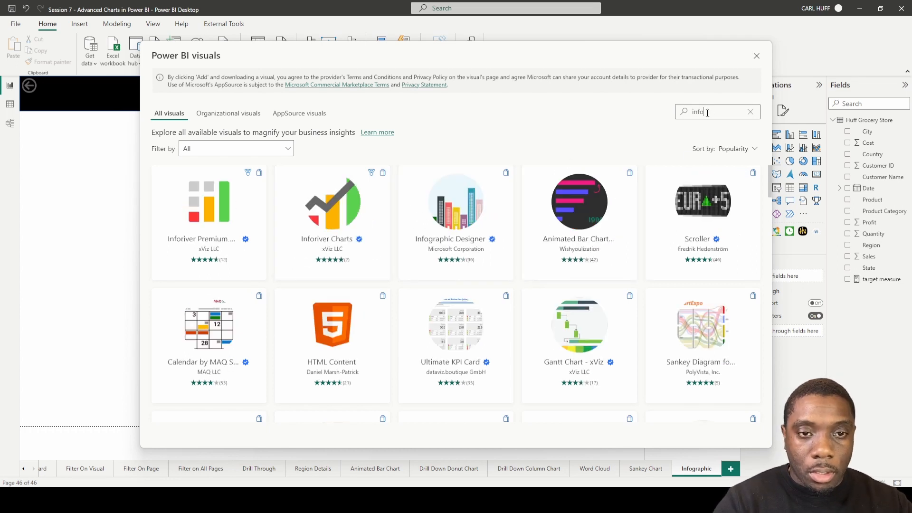
click(454, 238)
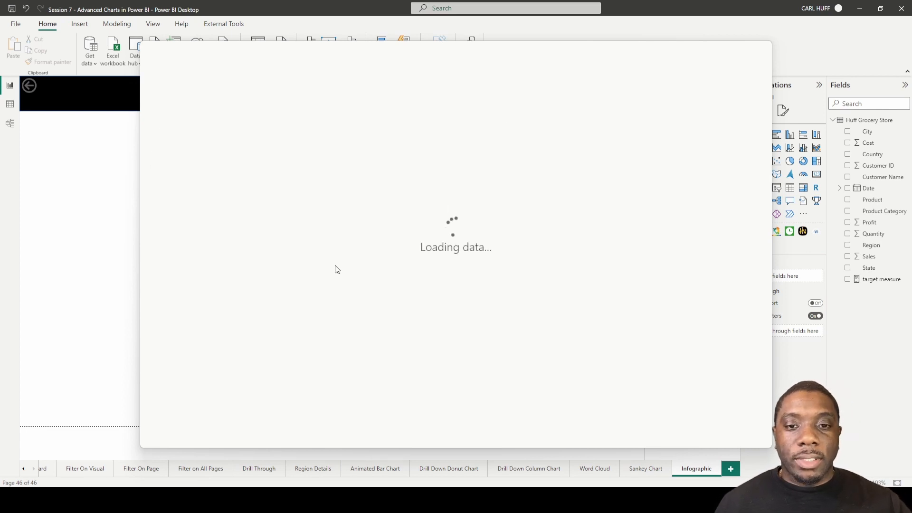
click(204, 191)
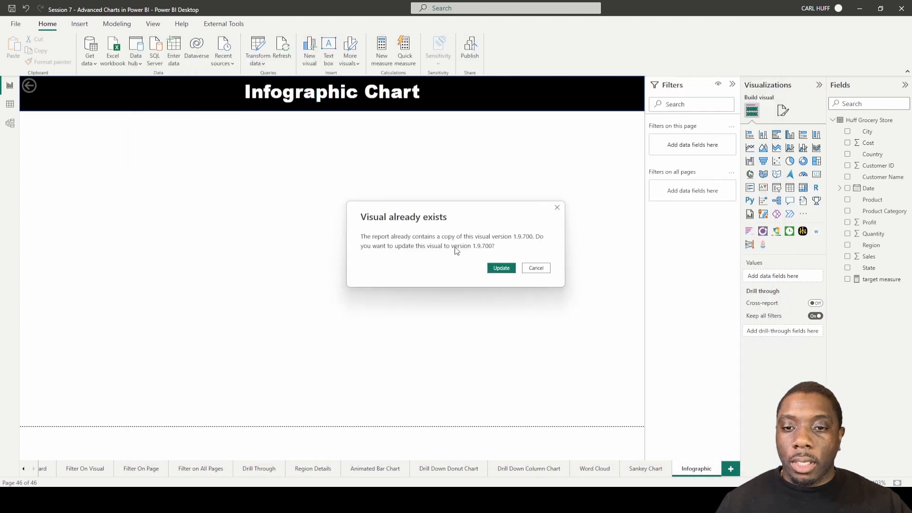
click(505, 269)
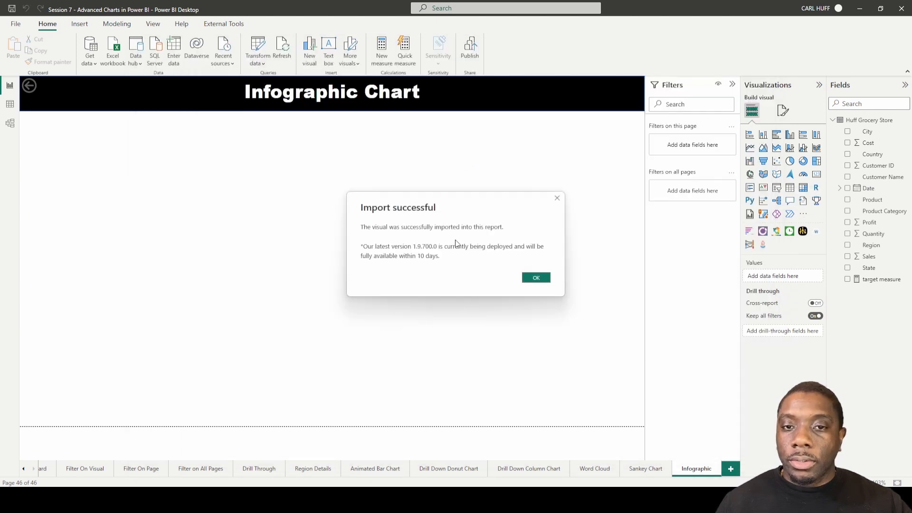
click(536, 278)
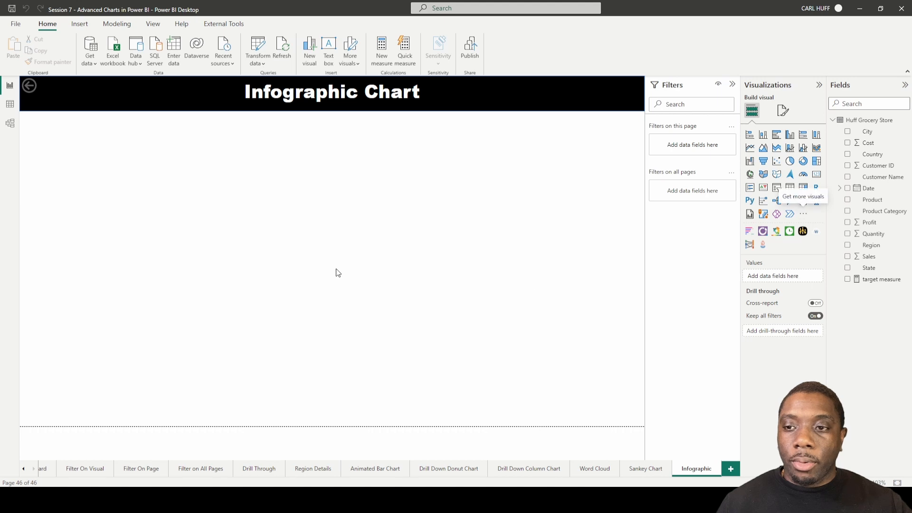
Step: Place an Infographic Designer visual on the page and stretch it vertically from just below the title banner to the page's lower edge
click(762, 244)
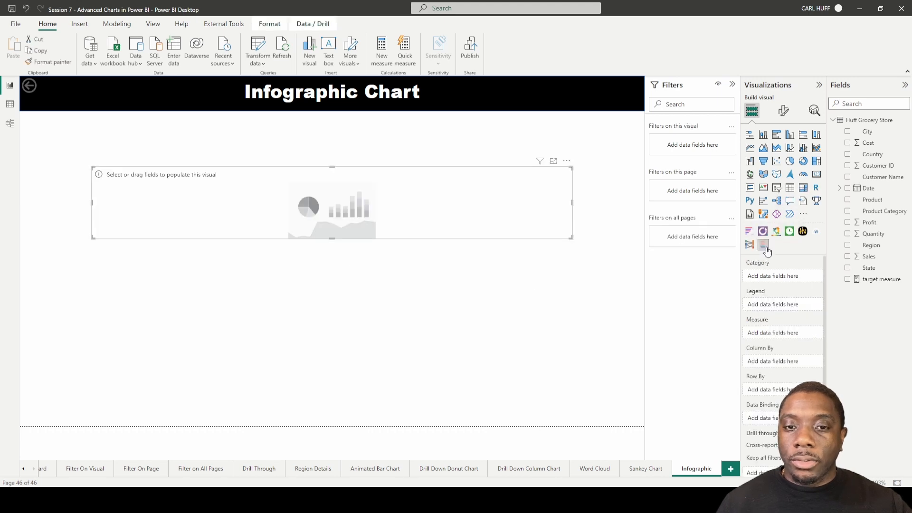
key(Escape)
click(332, 169)
drag(332, 165, 327, 122)
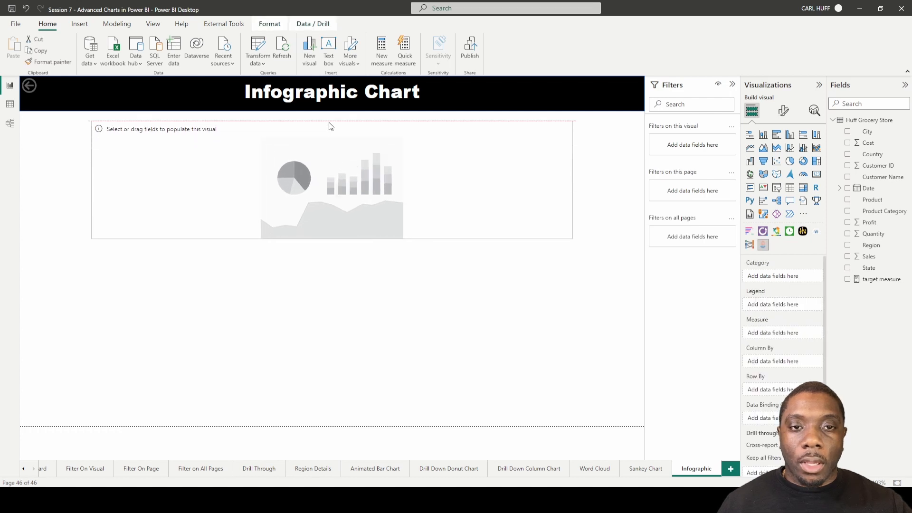
drag(332, 239, 374, 450)
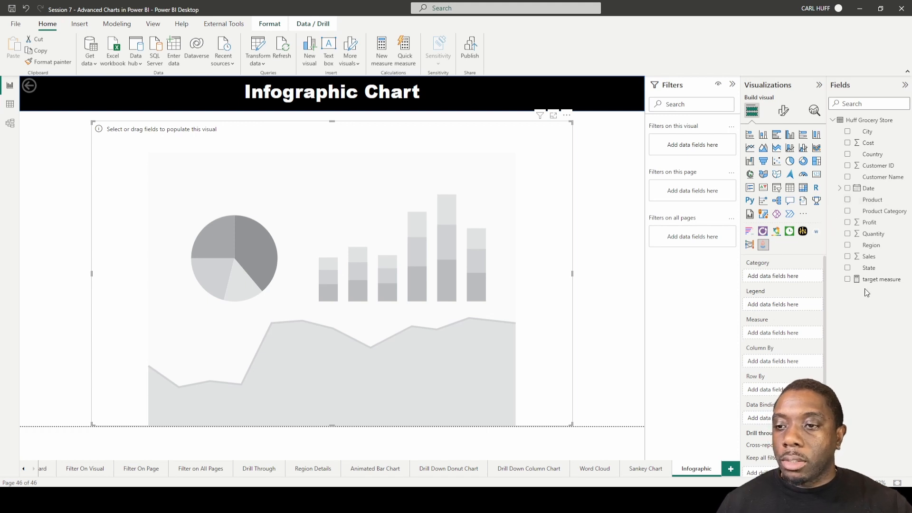
Step: Assign Region as the visual's category and Sales as its measure
click(848, 245)
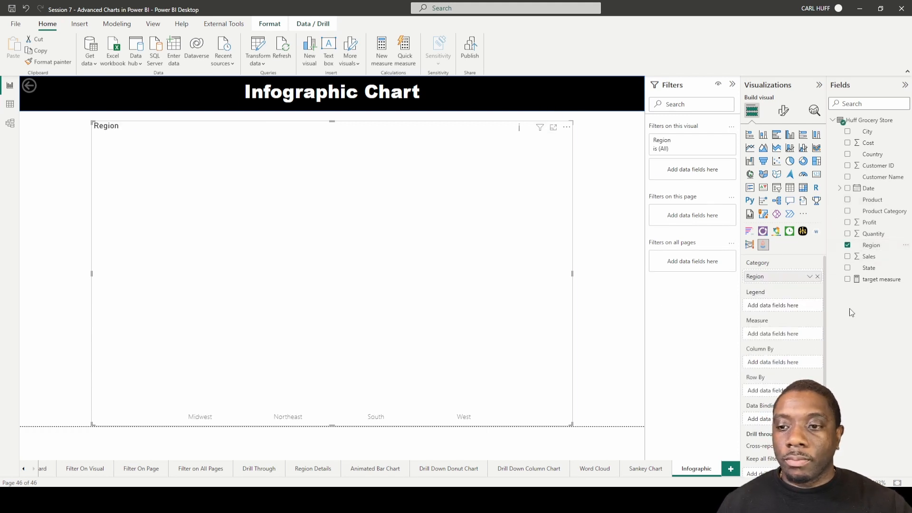
click(848, 257)
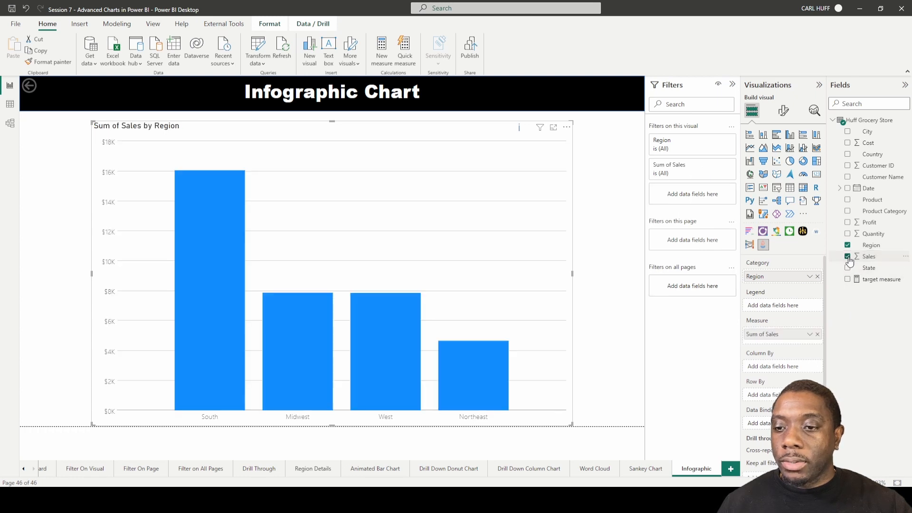
Step: Open the visual's Mark Designer and delete the default bar shape
mouse_move(234, 227)
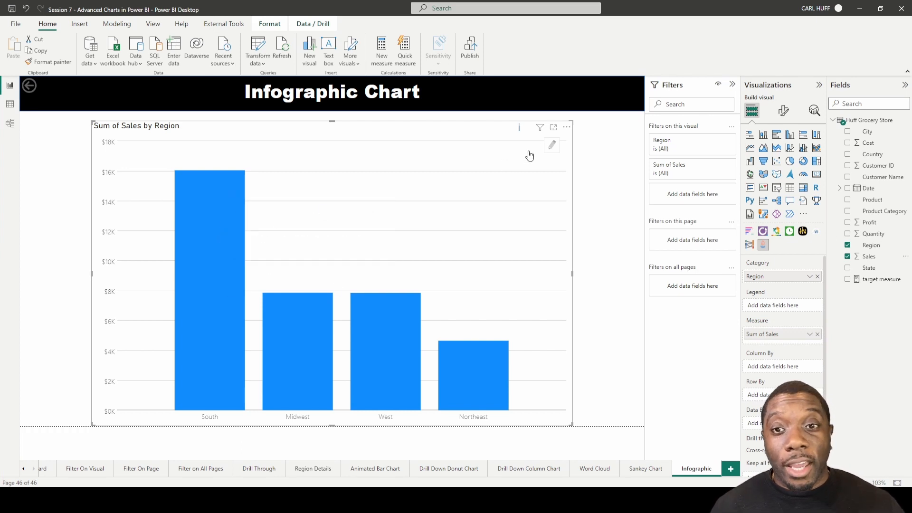
click(553, 149)
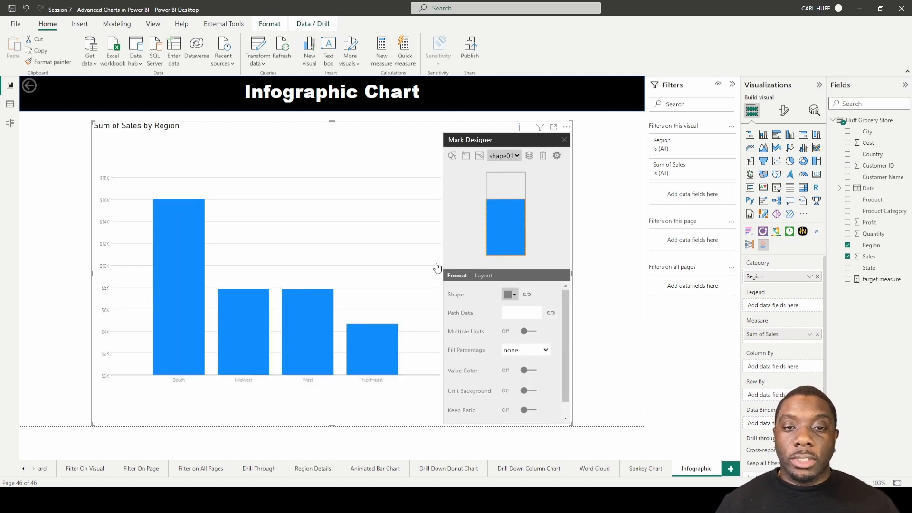
click(543, 155)
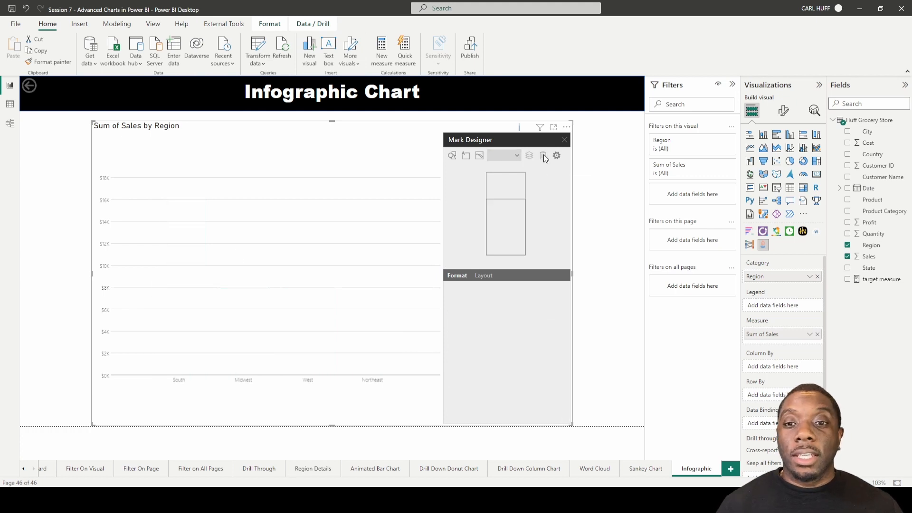
Step: Browse the shape library's categories and insert the hamburger shape from Food & Drink as the chart's mark
click(452, 156)
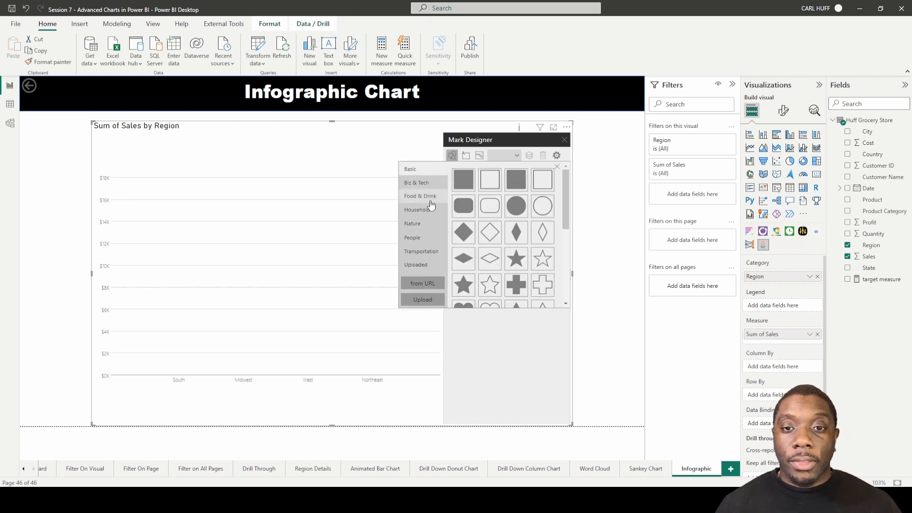
click(419, 183)
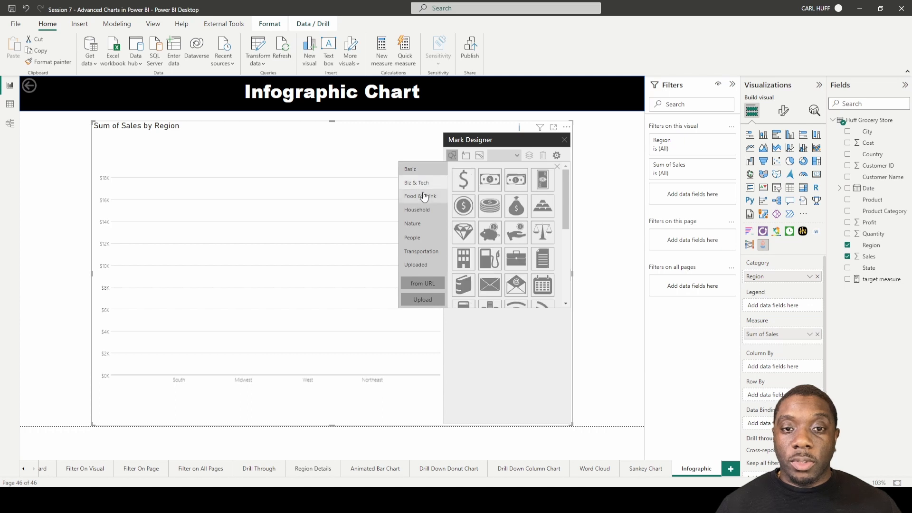
click(424, 196)
click(422, 211)
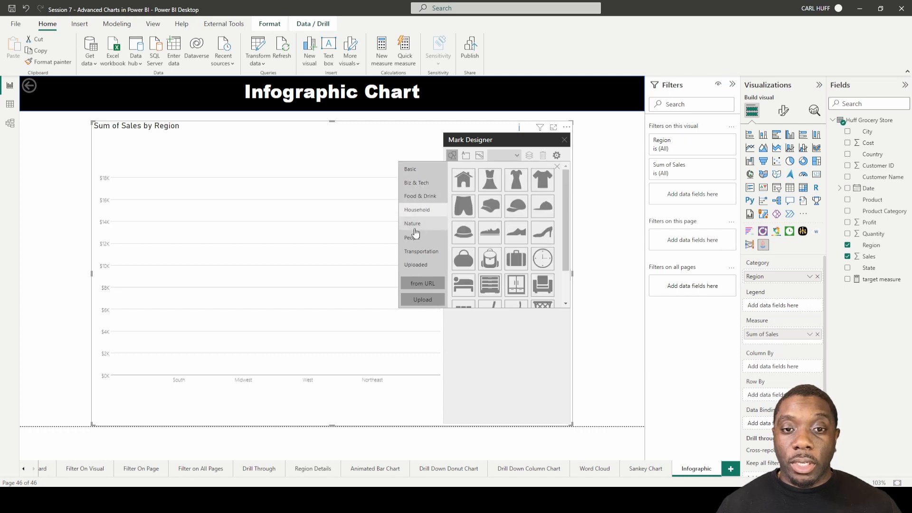
click(425, 266)
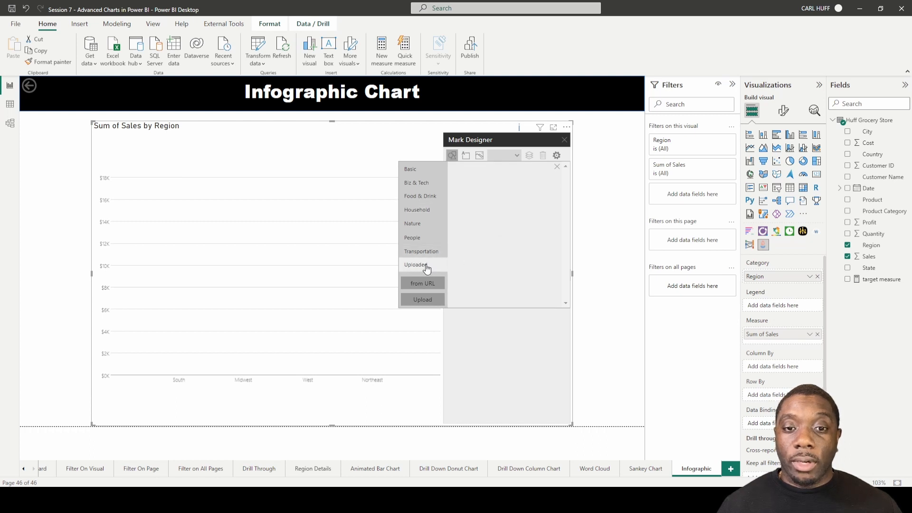
click(417, 171)
click(414, 183)
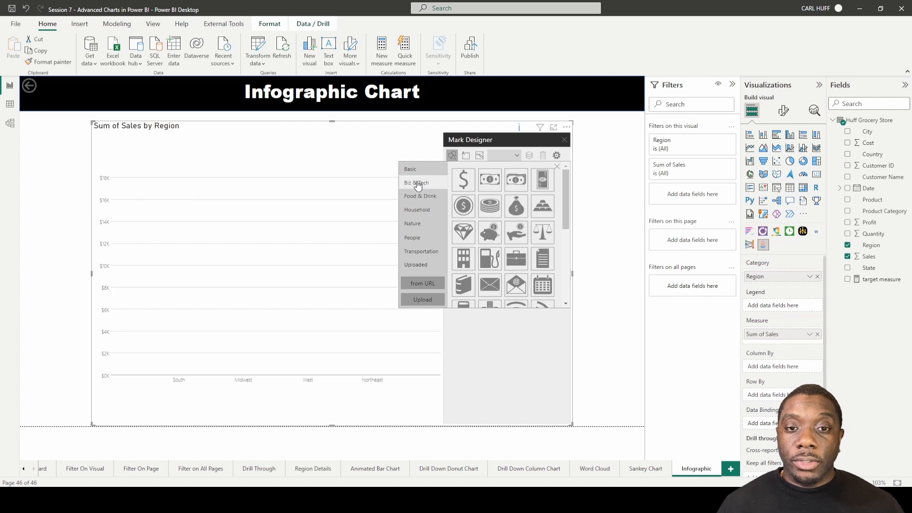
click(416, 203)
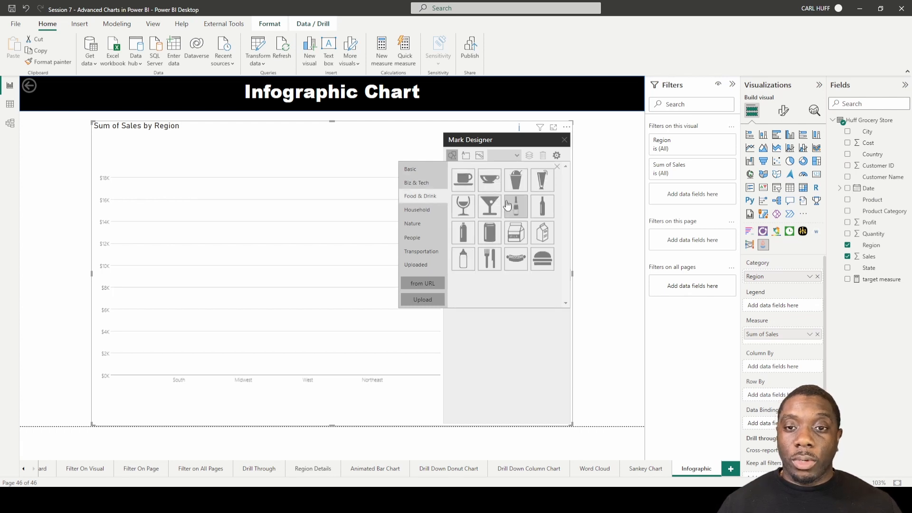
click(538, 261)
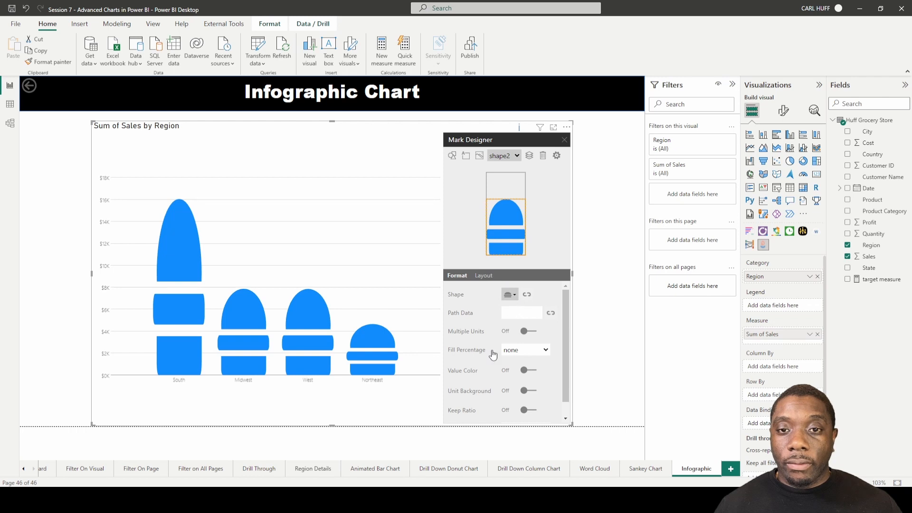
Step: Turn on Multiple Units for the hamburger shape and set Units Per Row to 2
click(524, 332)
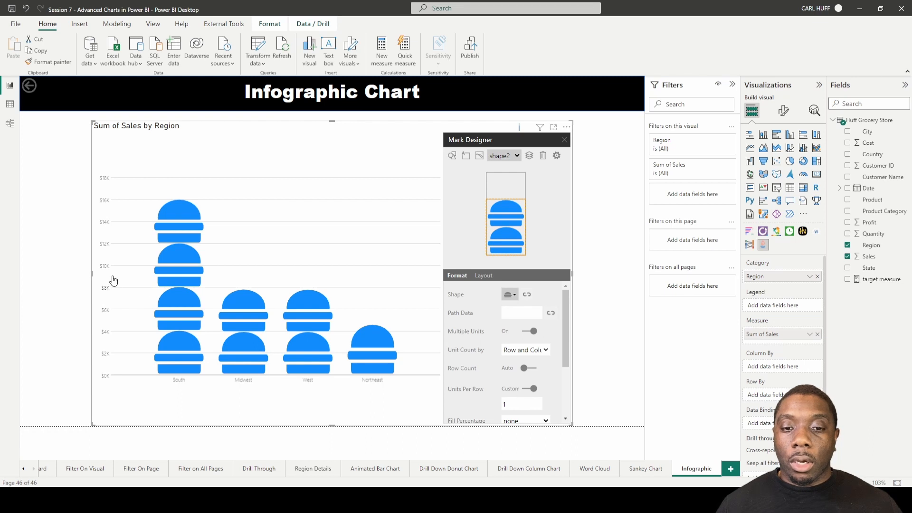
mouse_move(172, 271)
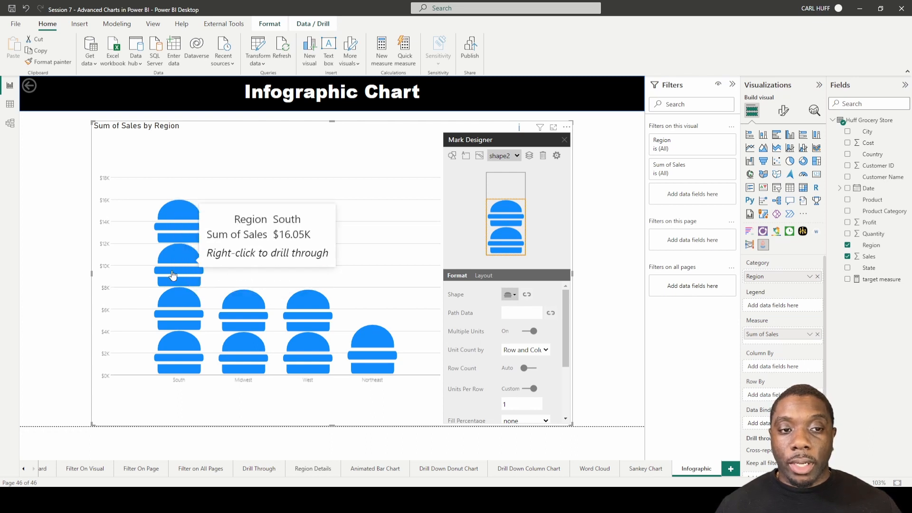
click(521, 404)
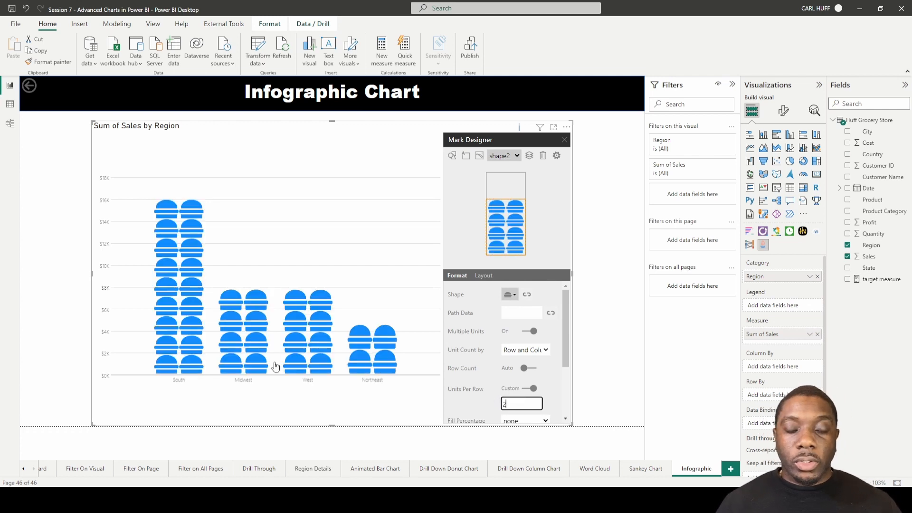
Step: Try Sum of Sales as the hamburger shape's Fill Percentage, reset it to none, and check the Fill Direction setting
scroll(564, 364, down, 3)
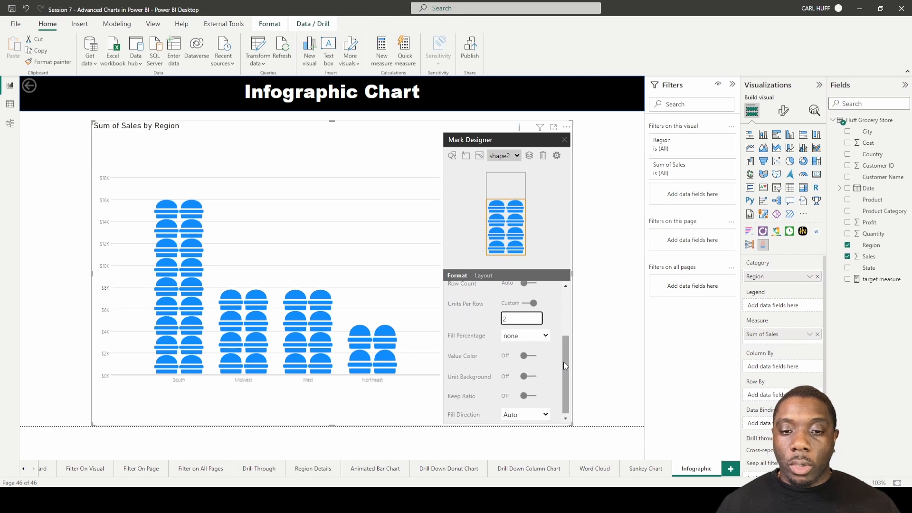
click(546, 334)
click(534, 356)
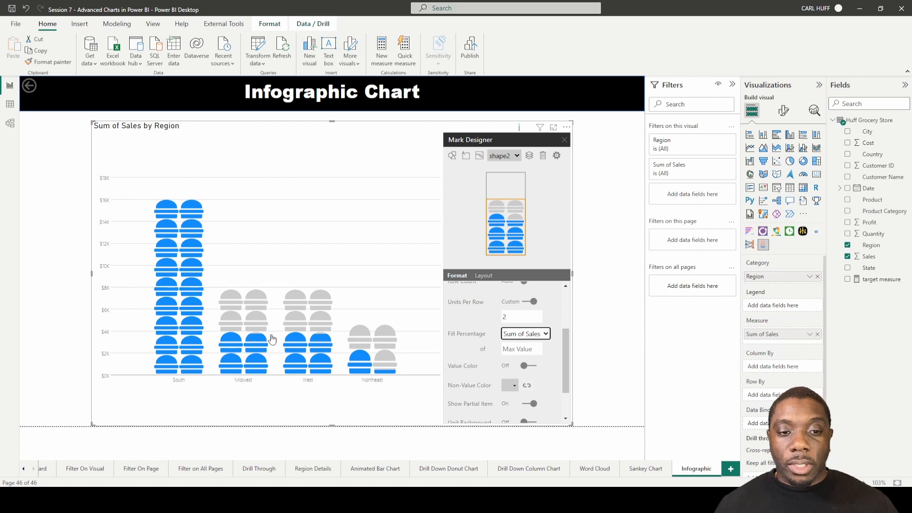
click(519, 348)
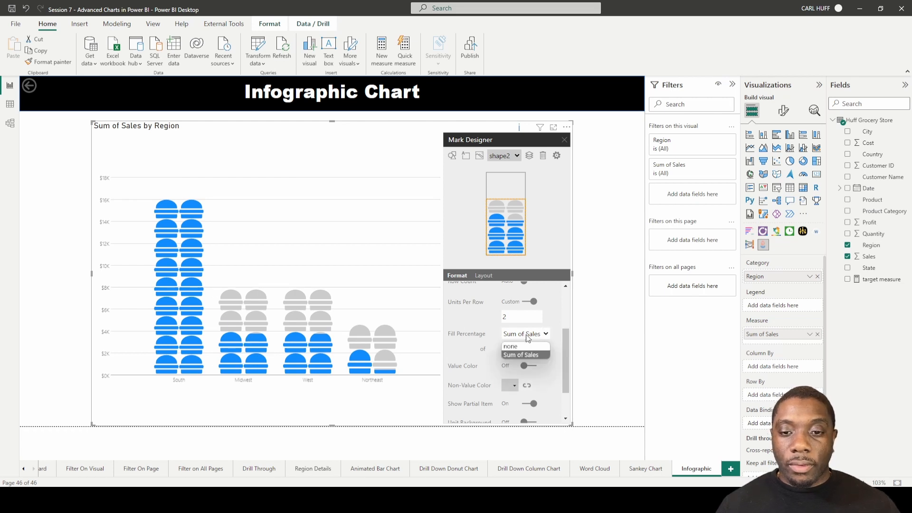
click(519, 347)
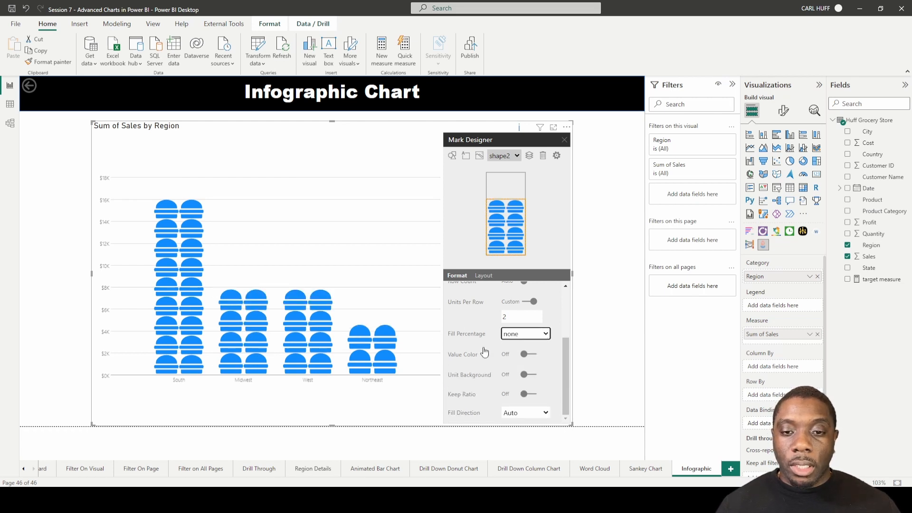
click(521, 413)
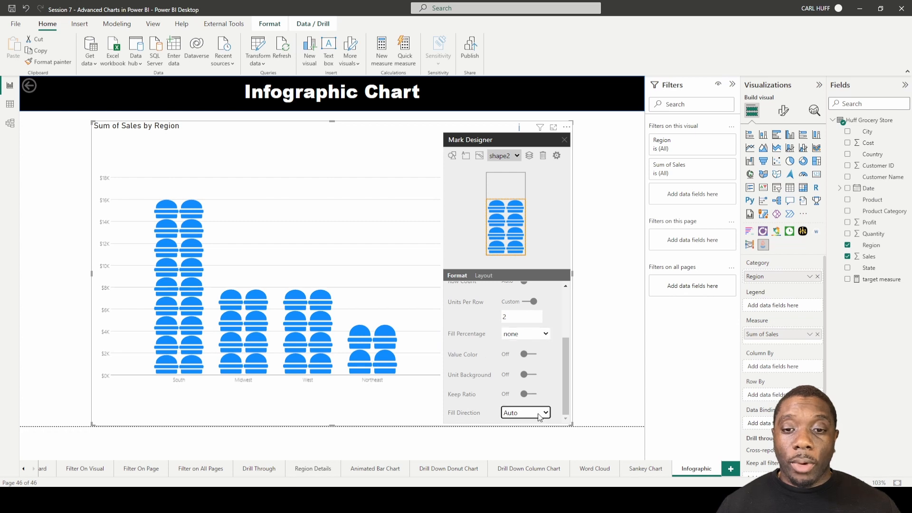
scroll(556, 399, up, 3)
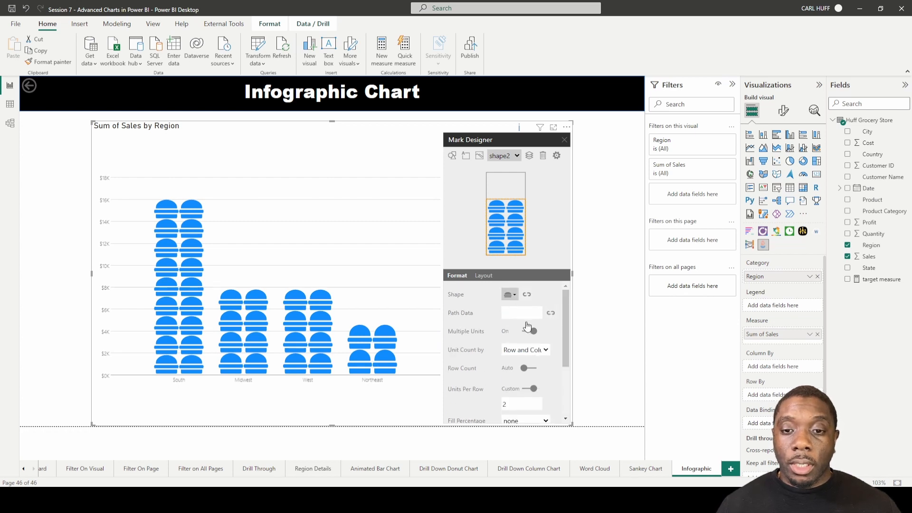
Step: Delete the hamburger shape from the mark design and look at the Food & Drink shapes again
click(543, 155)
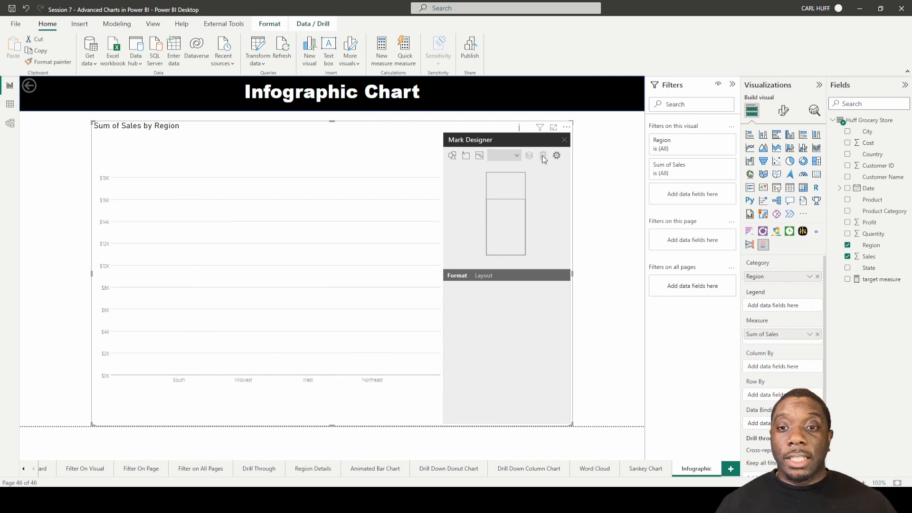
click(454, 155)
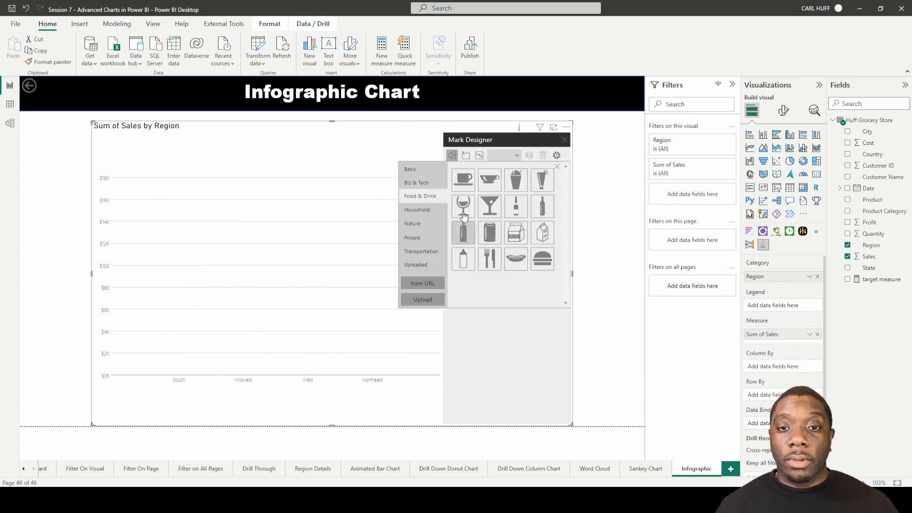
Step: Insert a text element in the mark design and set its text to "Totals"
click(467, 155)
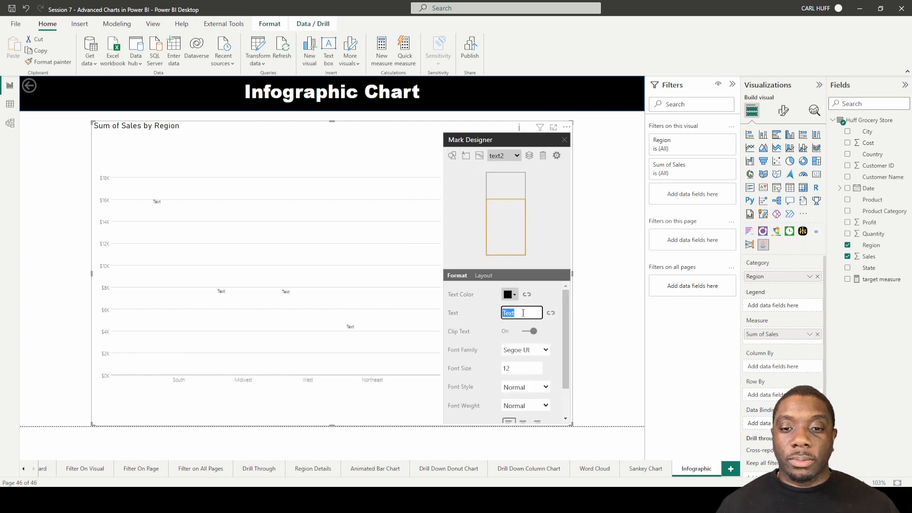
text(T)
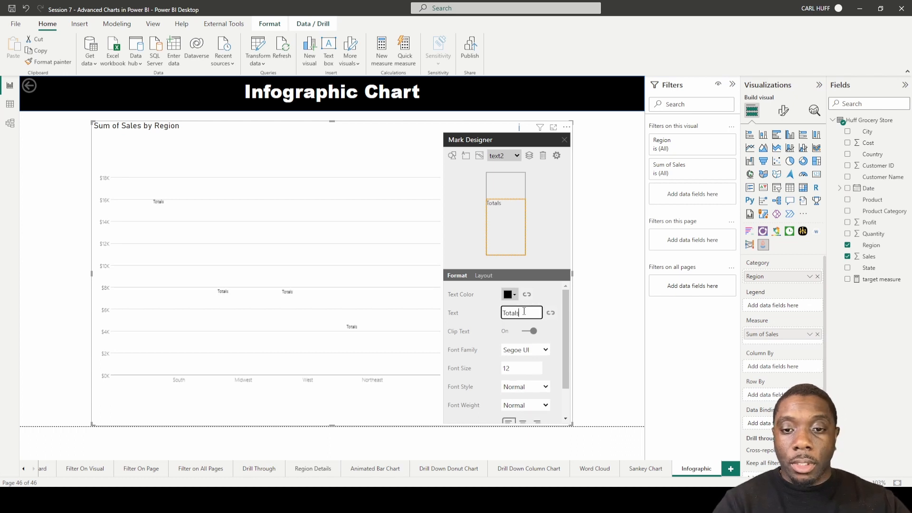
Step: Set the text element's font size to 18 and change its text to "Max"
click(531, 369)
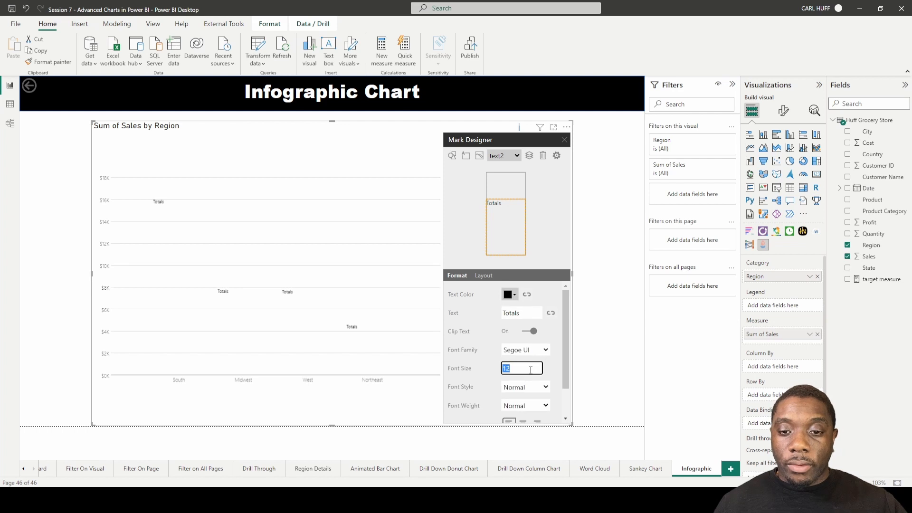
text(18)
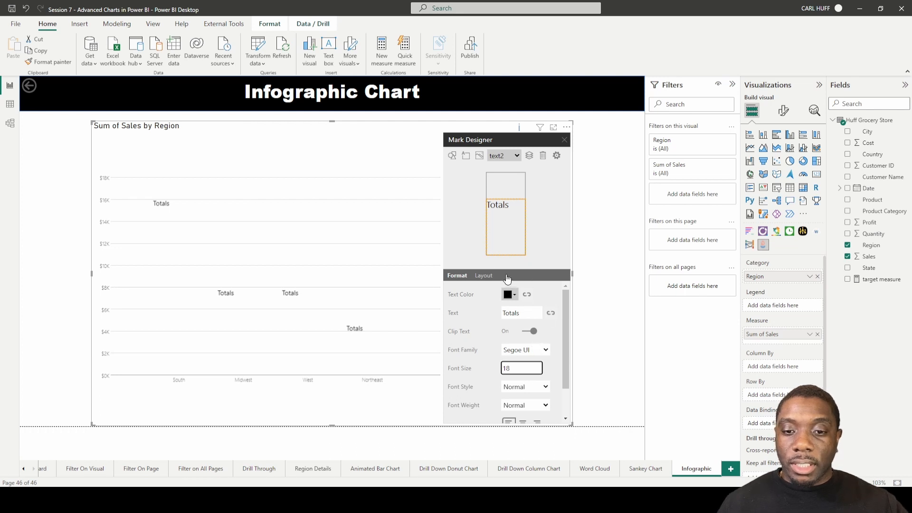
click(518, 309)
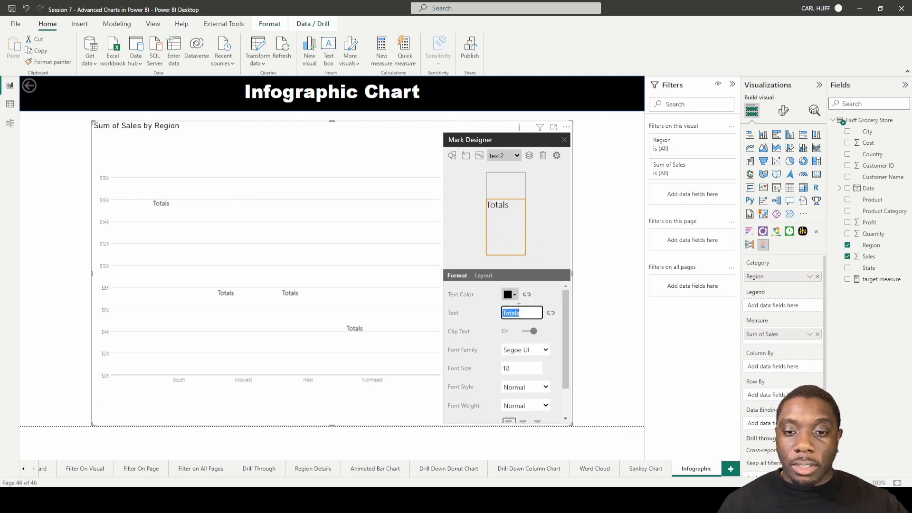
text(Max)
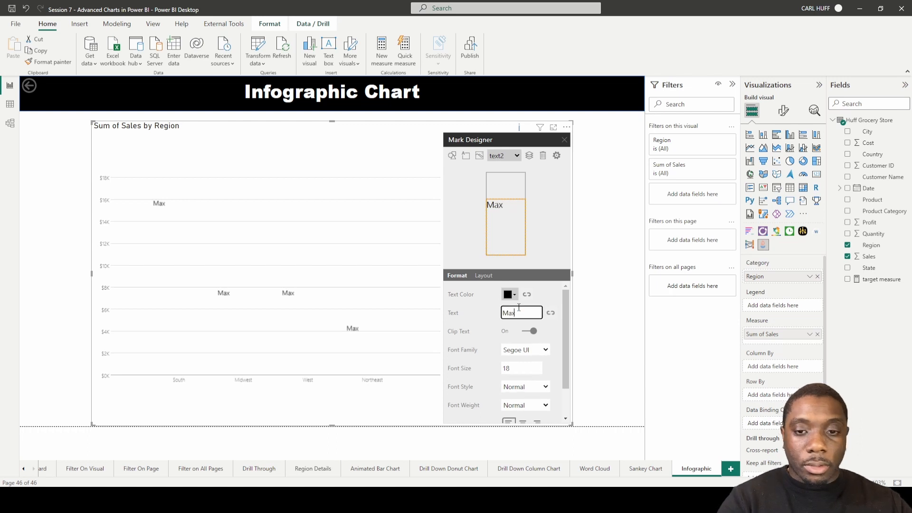
Step: Insert the smiling face from the People shapes into the mark design and turn on Multiple Units for it
click(453, 155)
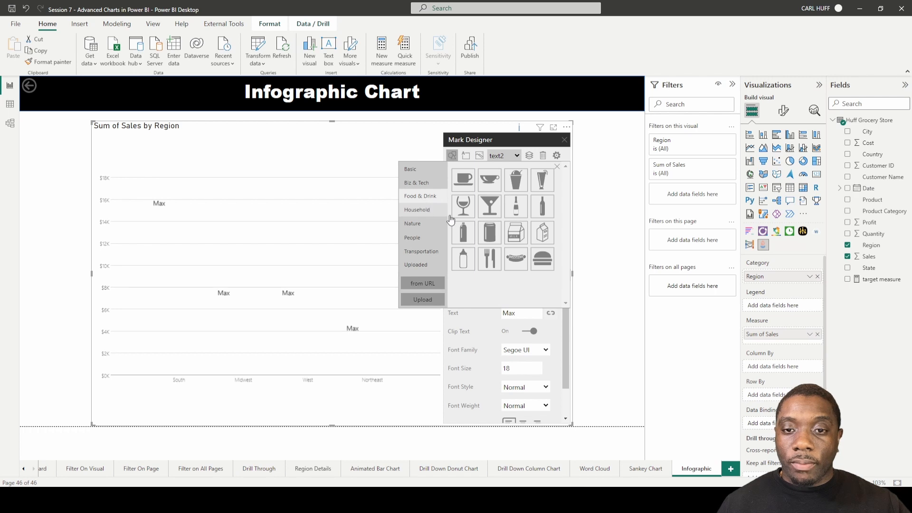
click(424, 241)
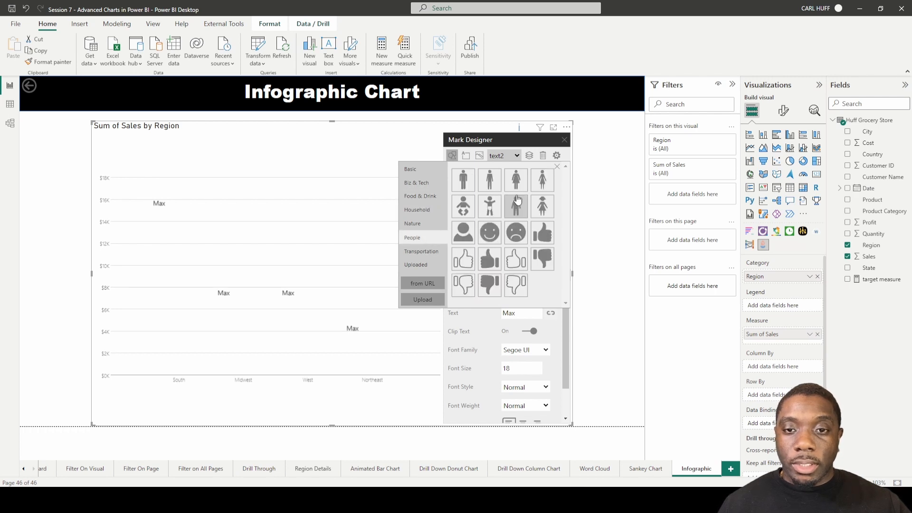
click(492, 236)
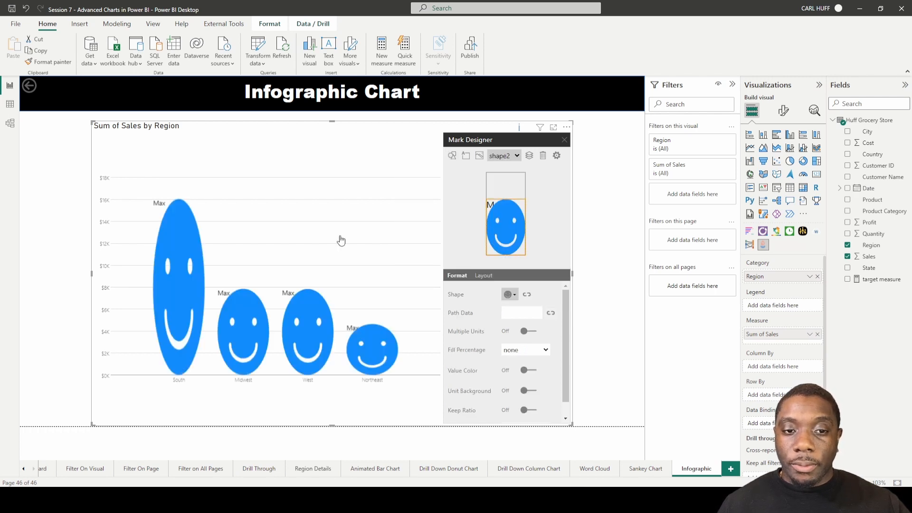
click(527, 331)
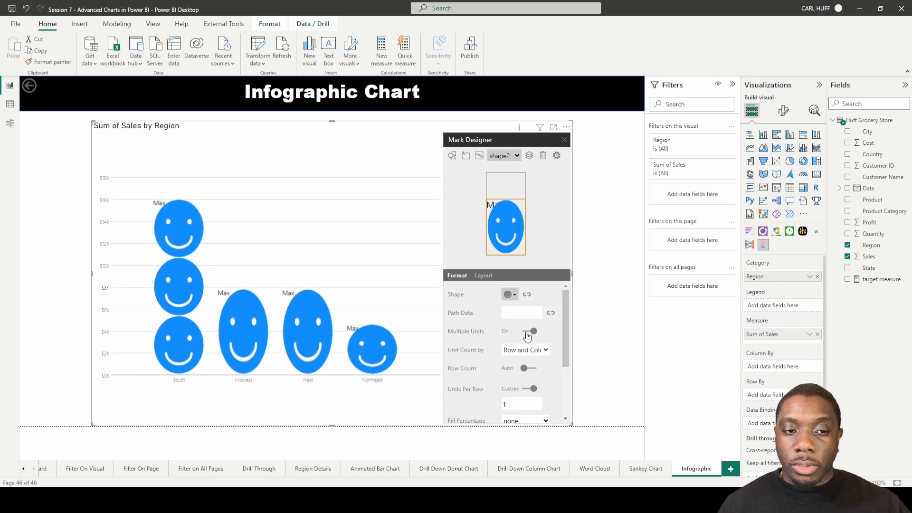
mouse_move(168, 213)
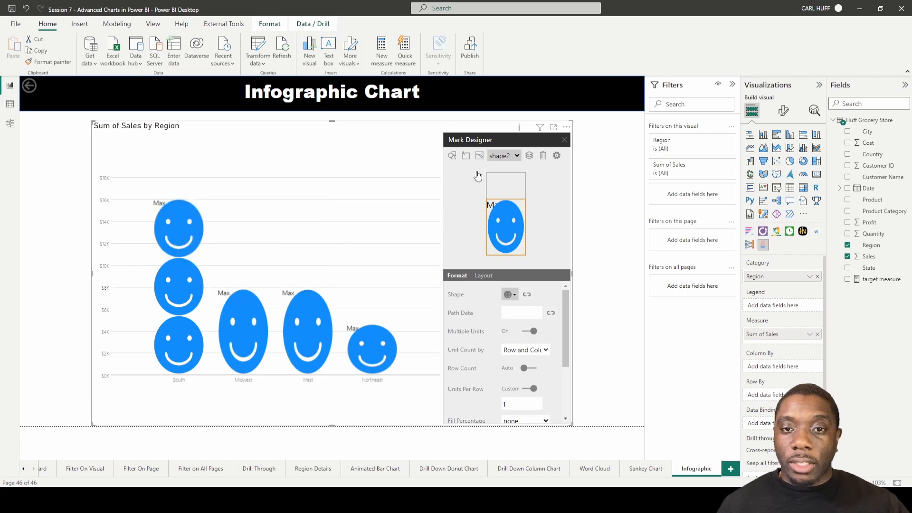
Step: Clear the smiley shape and text from the mark design, and try the default placeholder image before deleting it
click(542, 157)
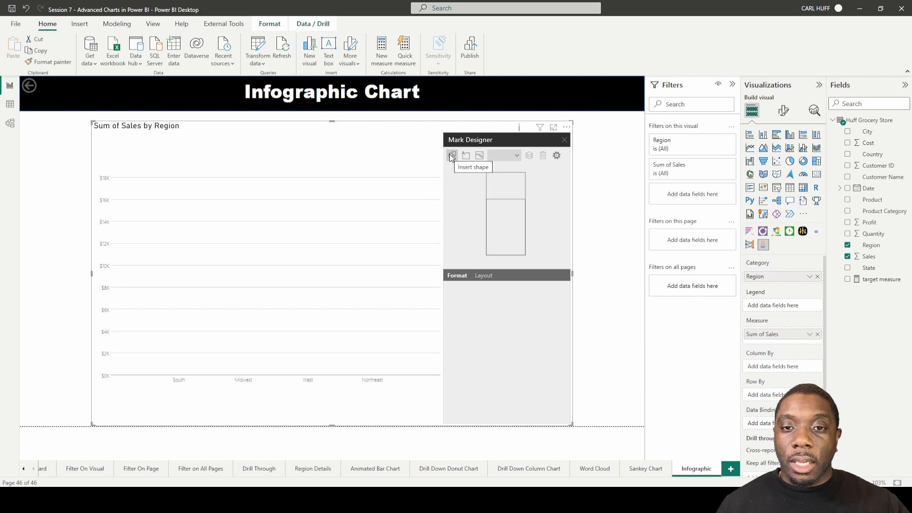
click(479, 155)
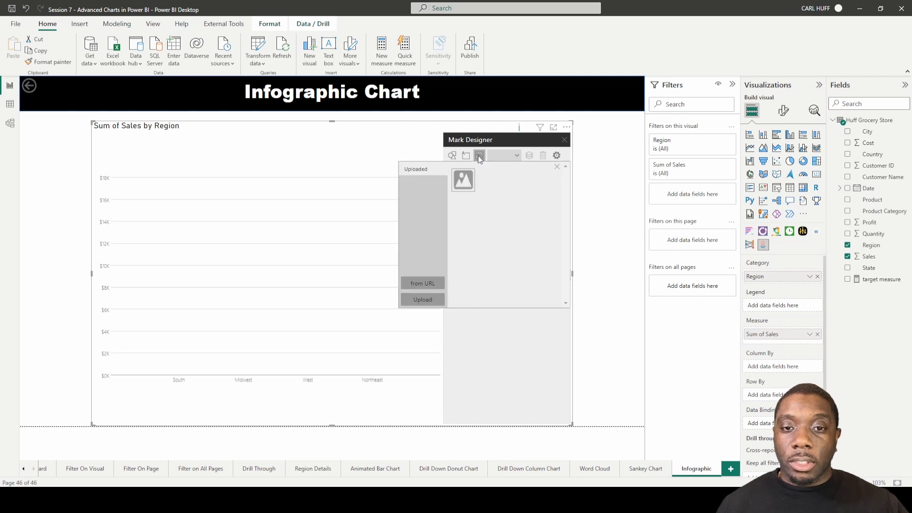
click(464, 186)
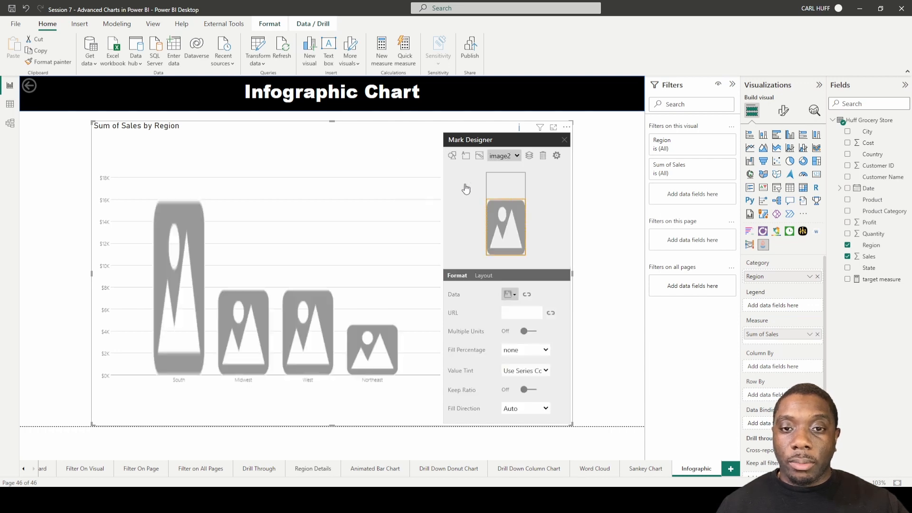
click(543, 156)
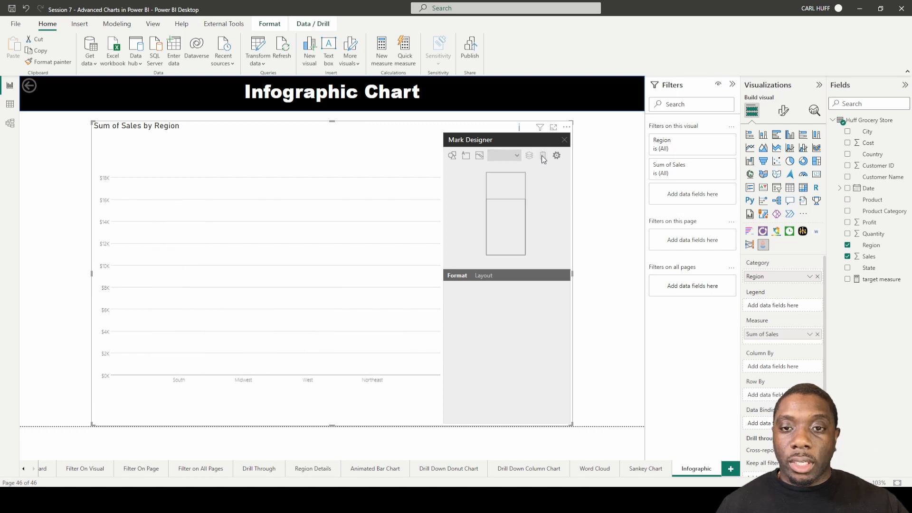
Step: Upload the image file "CHT black png" and insert it into the mark design
click(478, 156)
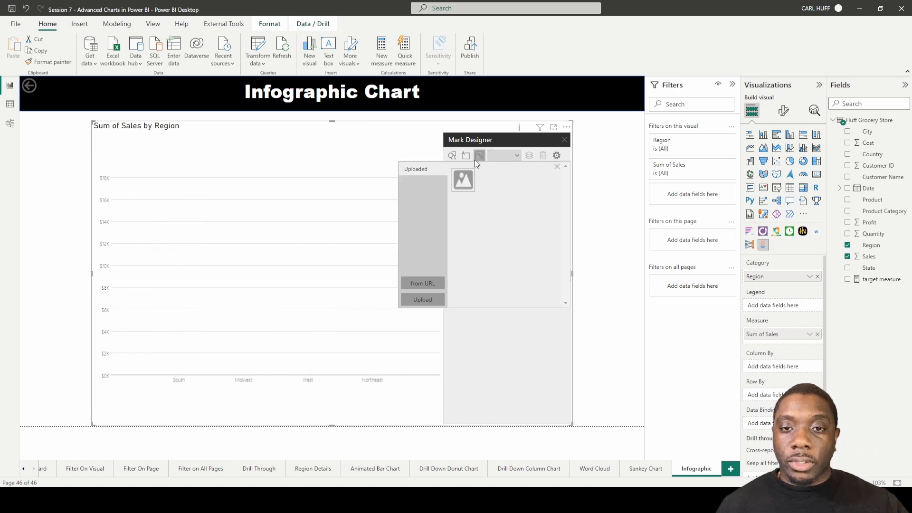
click(423, 300)
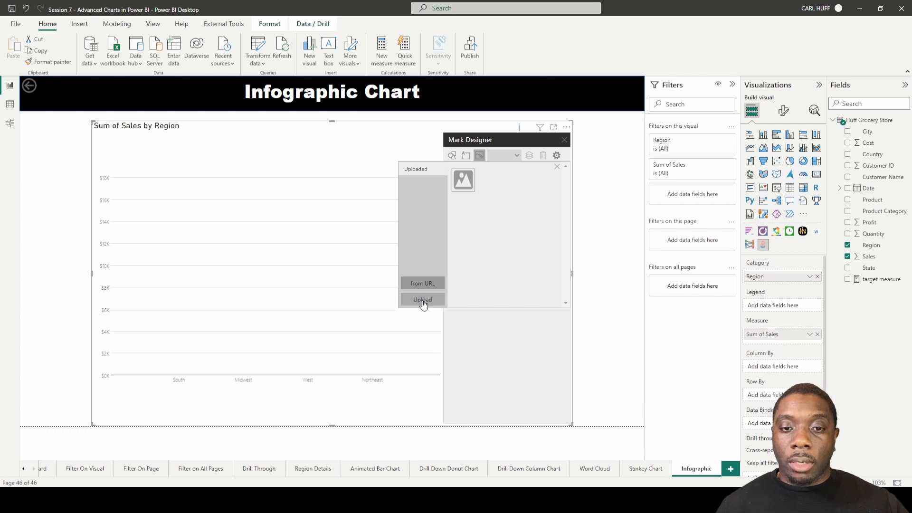
click(157, 85)
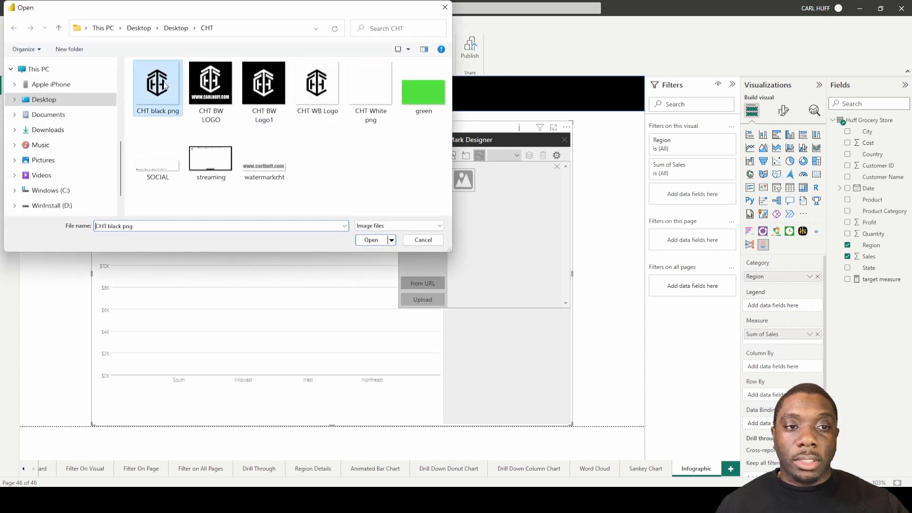
click(371, 240)
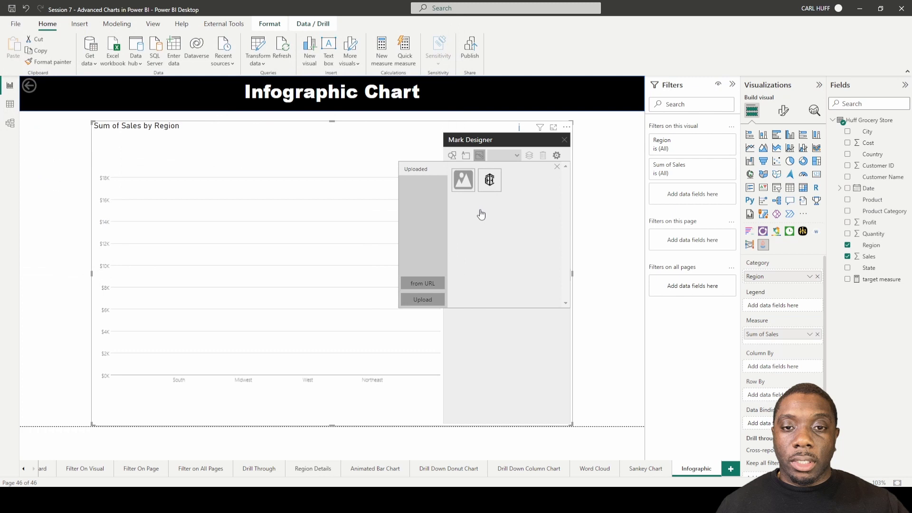
click(489, 179)
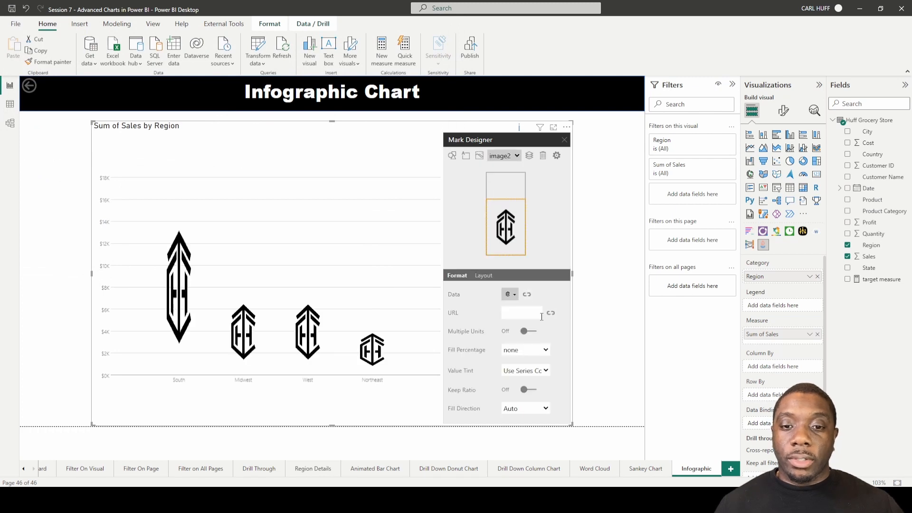
Step: Turn on Multiple Units for the logo image with 2 Units Per Row, and close the Mark Designer
click(528, 331)
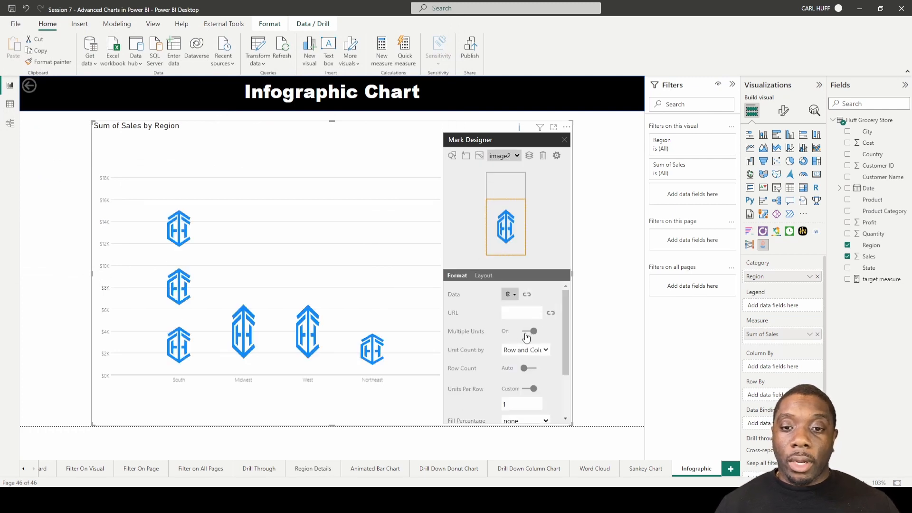
click(524, 407)
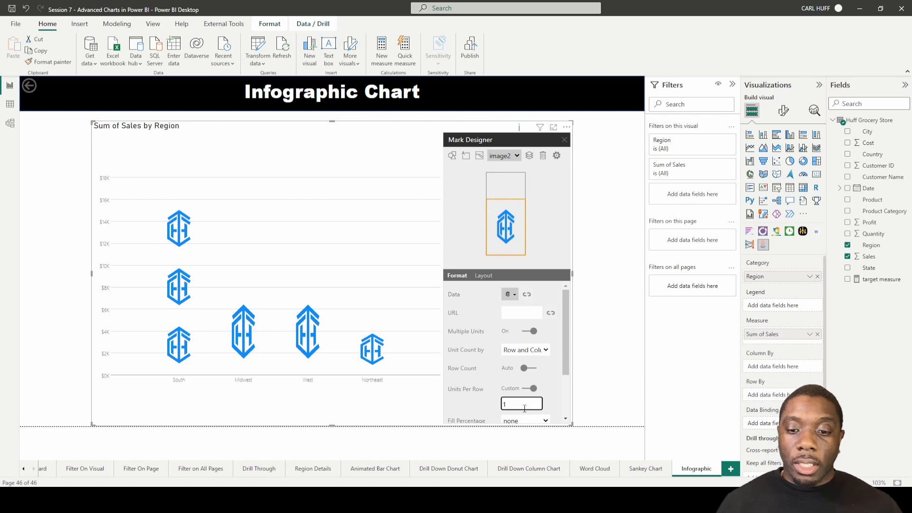
key(ctrl+a)
text(2)
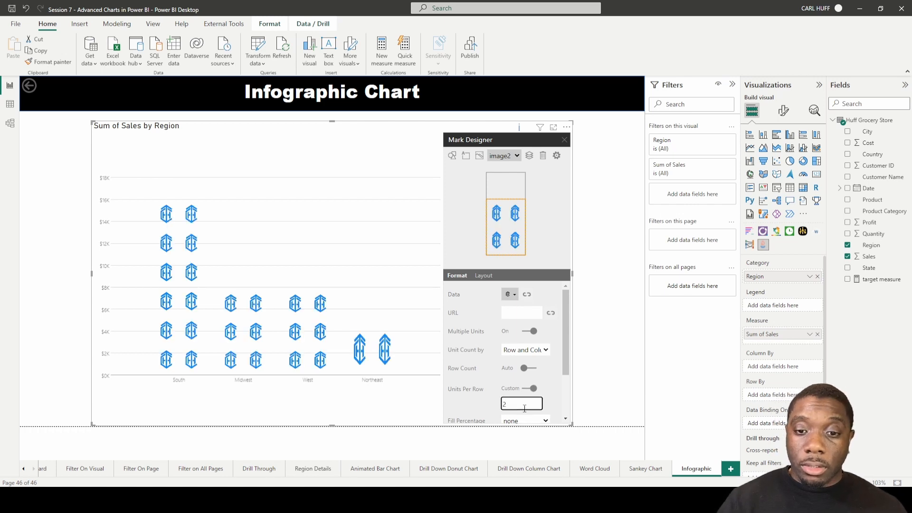
click(565, 142)
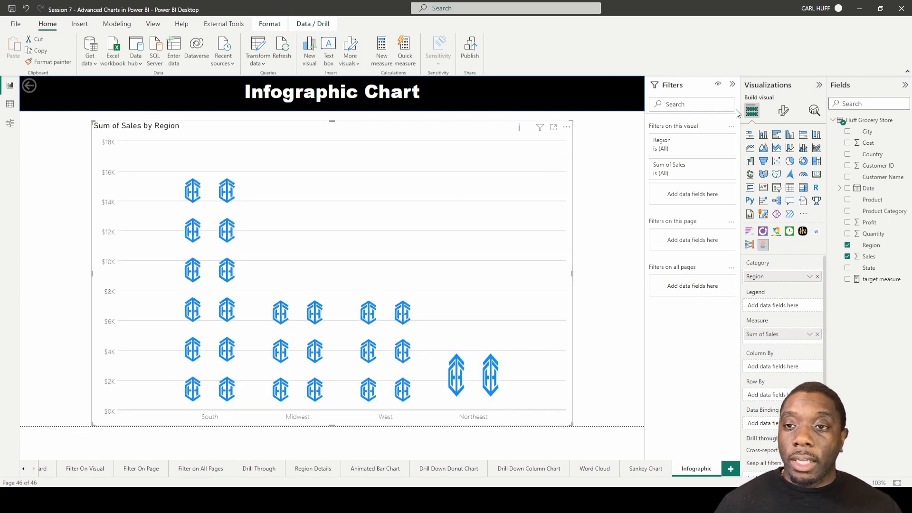
Step: Collapse the filters pane and expand the Chart format settings of the visual
click(732, 85)
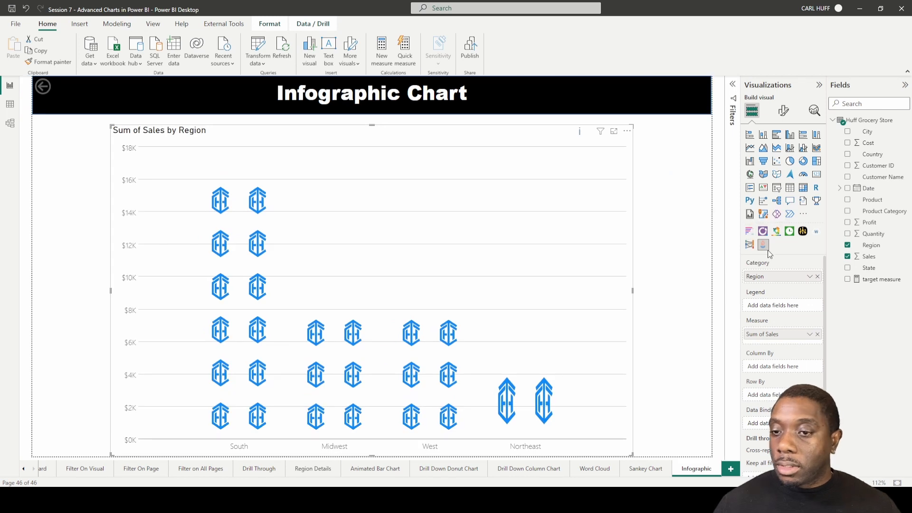
click(783, 111)
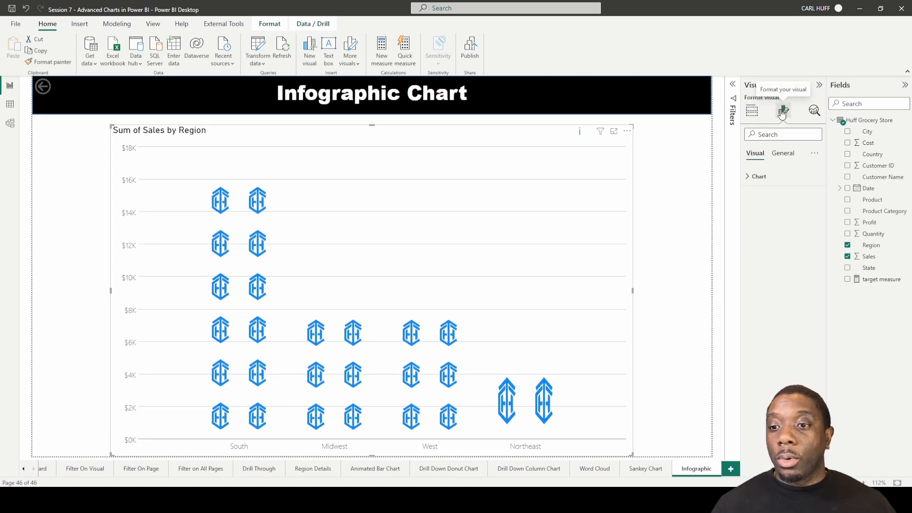
click(749, 177)
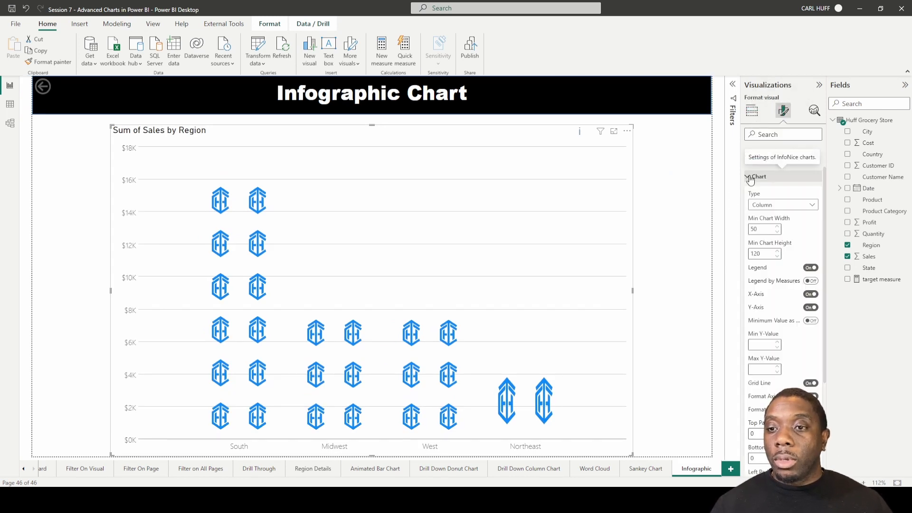
Step: Try the Line chart type on the infographic visual and set the type back to Column
click(810, 206)
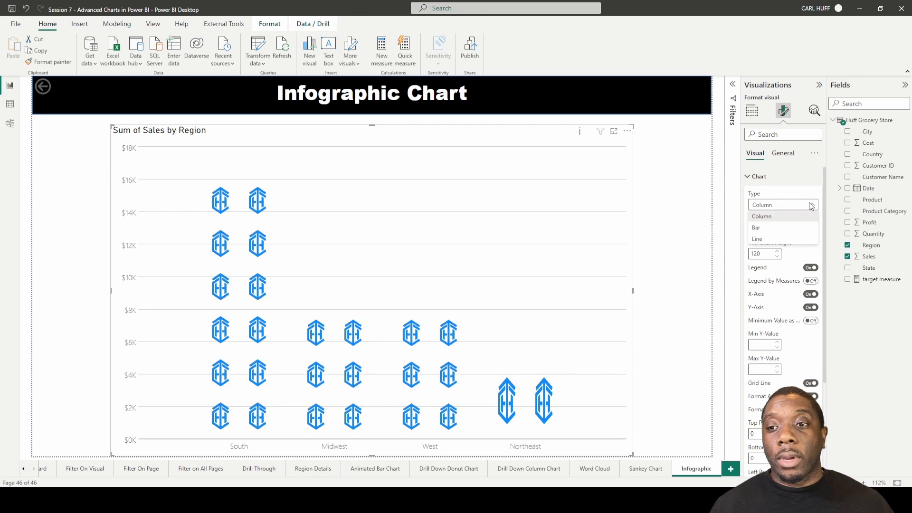
click(811, 206)
click(810, 206)
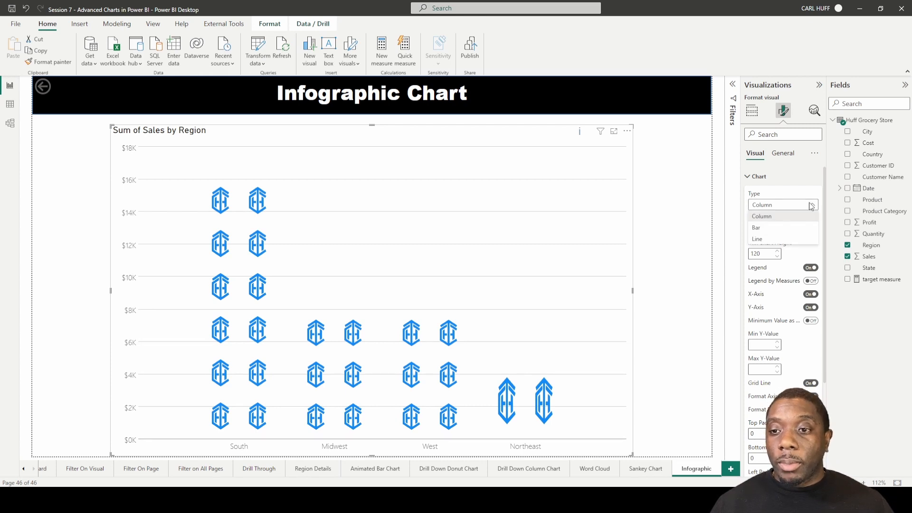
click(810, 206)
click(801, 206)
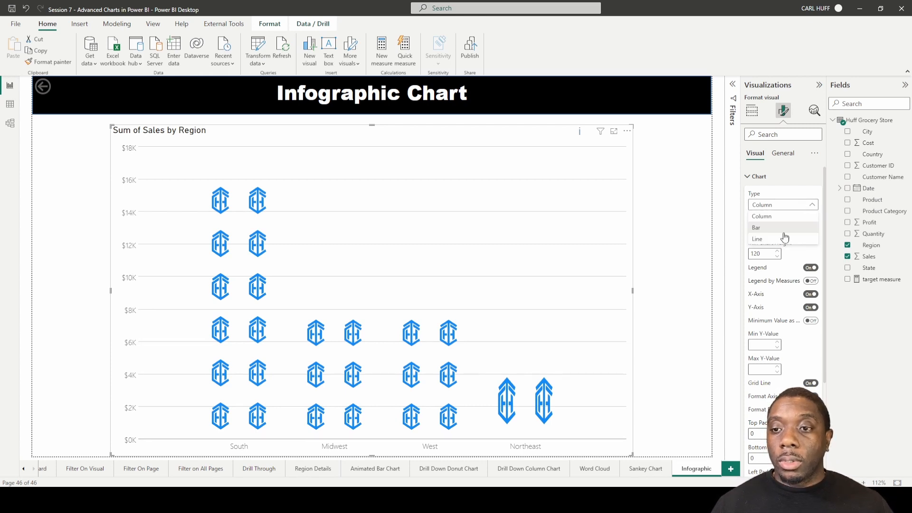
click(774, 239)
click(796, 204)
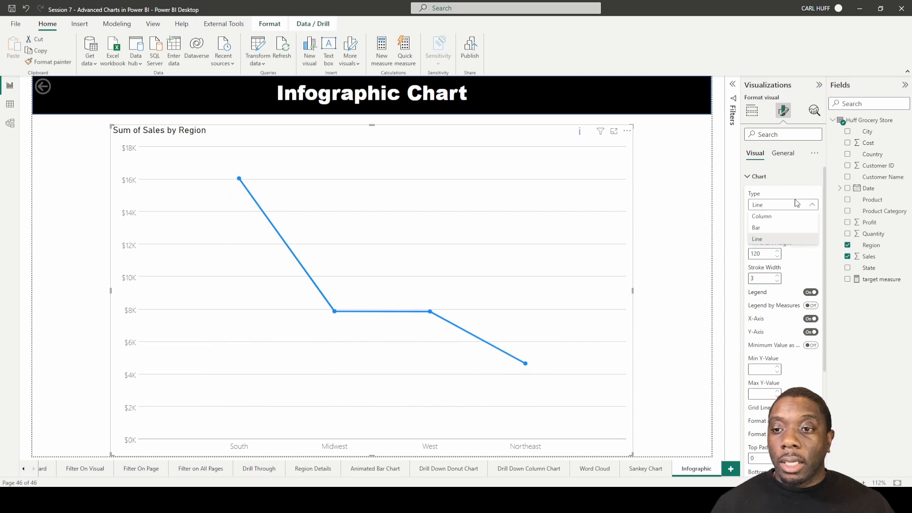
click(790, 227)
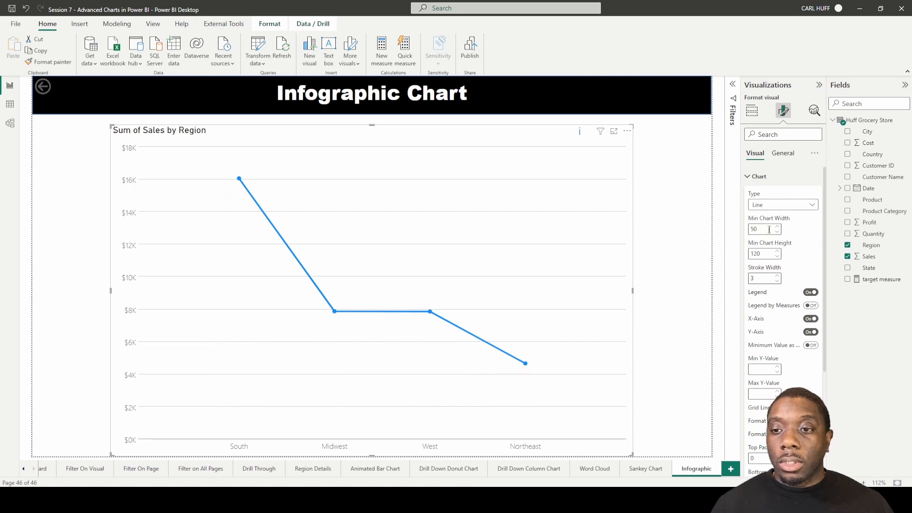
click(793, 207)
click(779, 216)
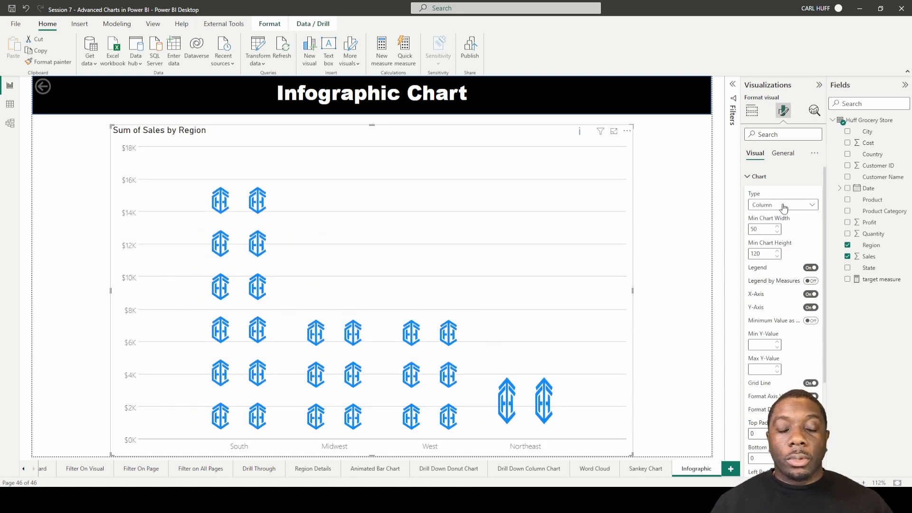